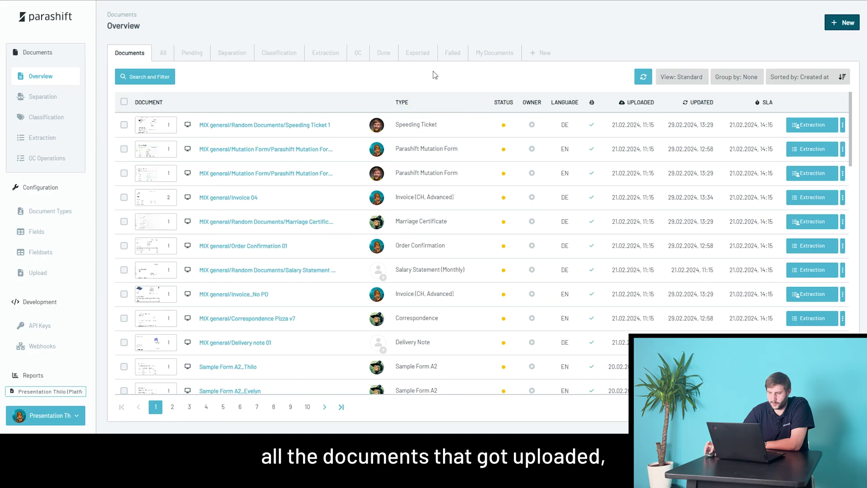
Show the search and filter panel beside the Documents Overview list
click(145, 77)
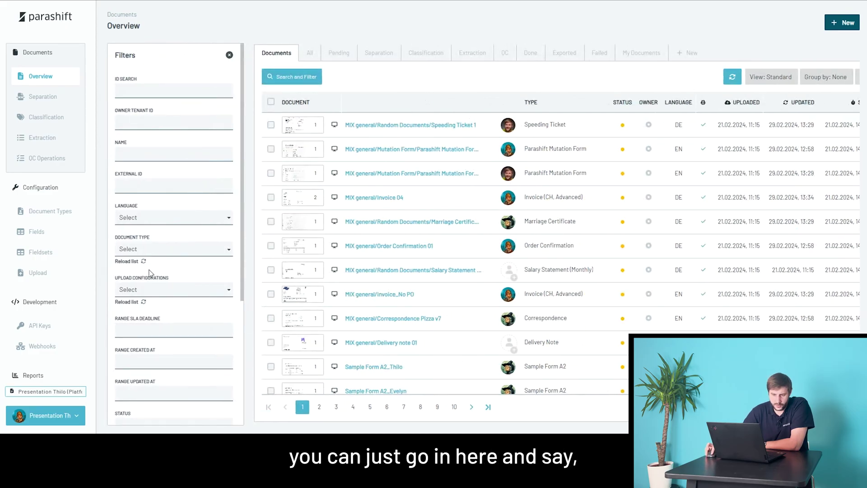
Filter the document list to Invoice (Advanced incl. OTL) documents only
click(163, 248)
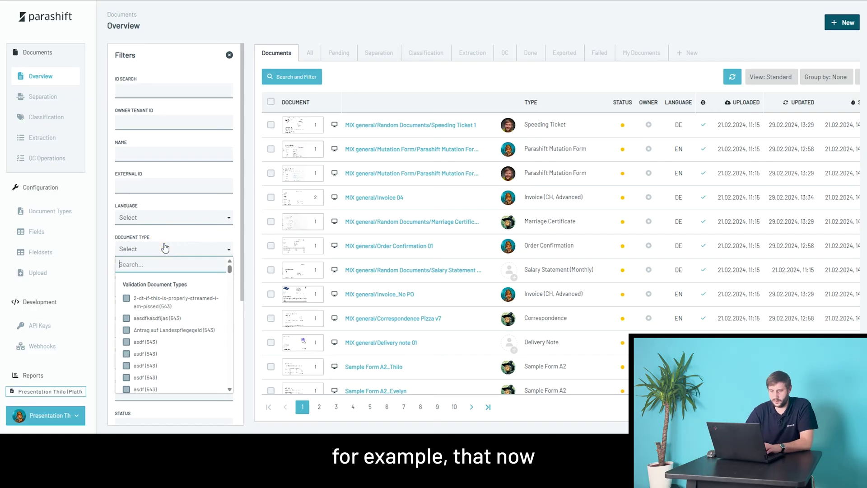
text(invoi)
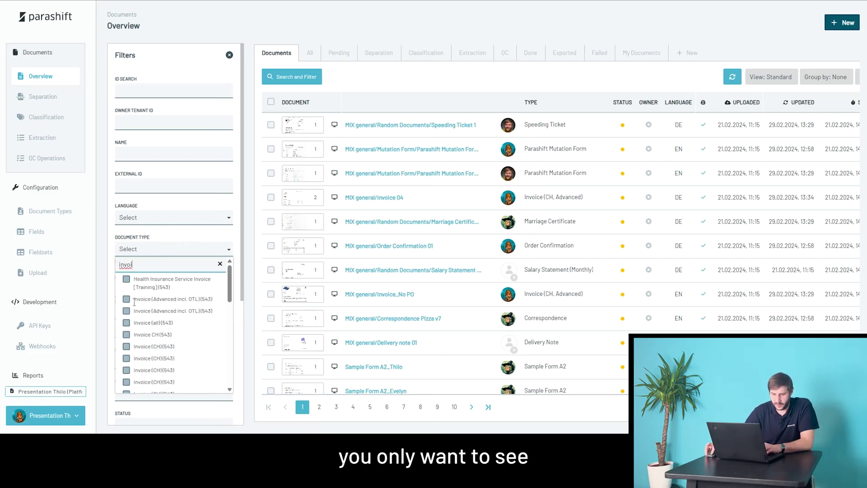
click(126, 299)
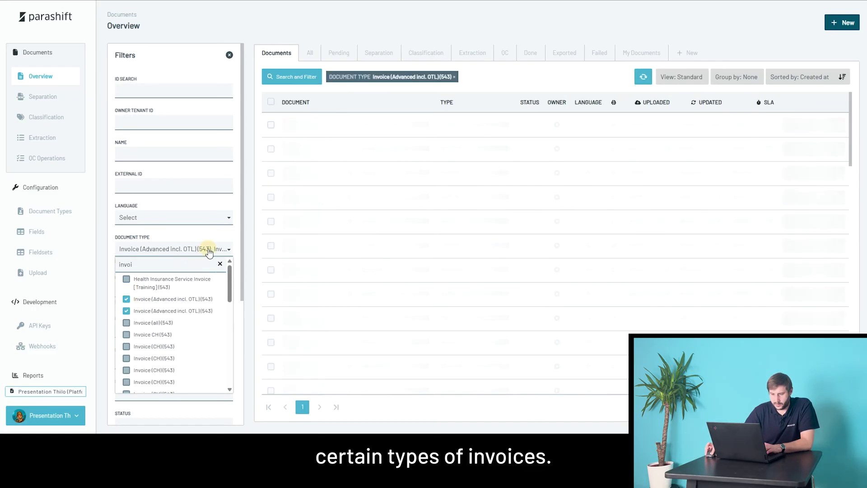
click(208, 249)
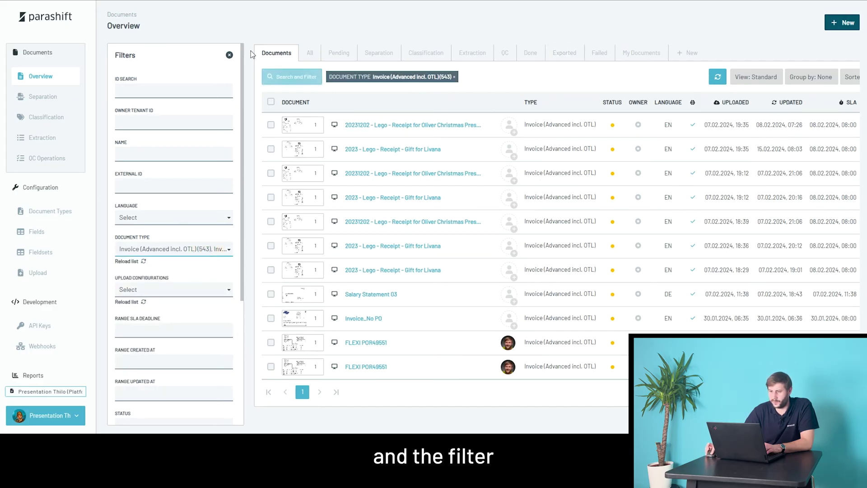
click(230, 54)
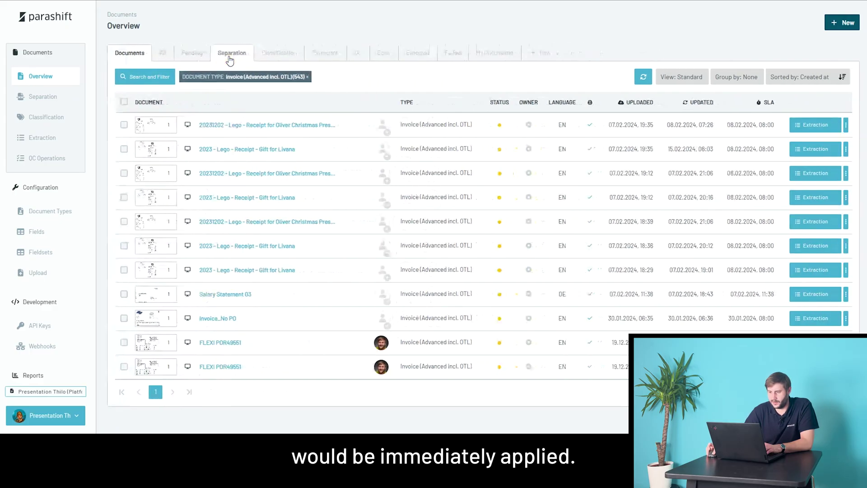
Save the filtered list as a tab named 'my special invoices', then remove it
click(539, 54)
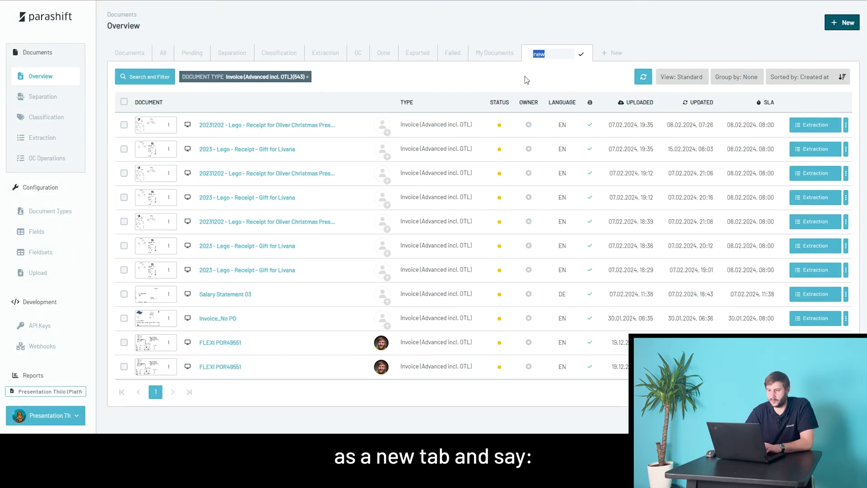
text(my special in)
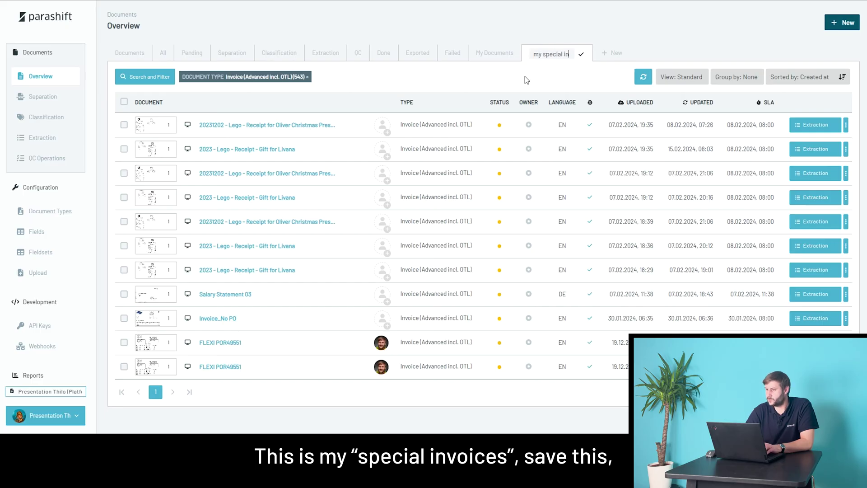
text(voices)
click(581, 54)
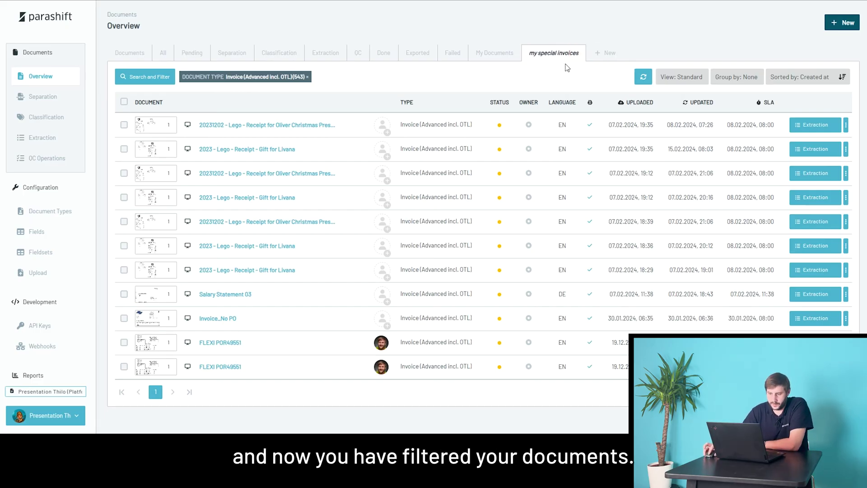
click(591, 53)
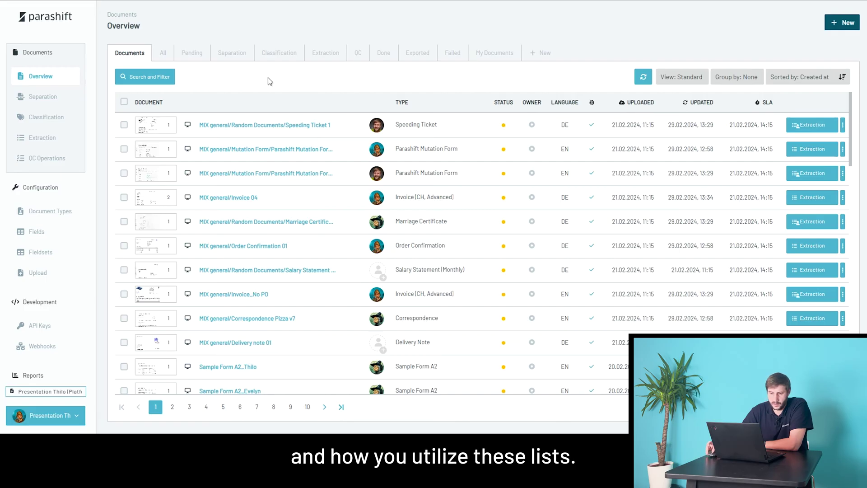
Inspect the information tooltips for the first document row's columns
mouse_move(254, 130)
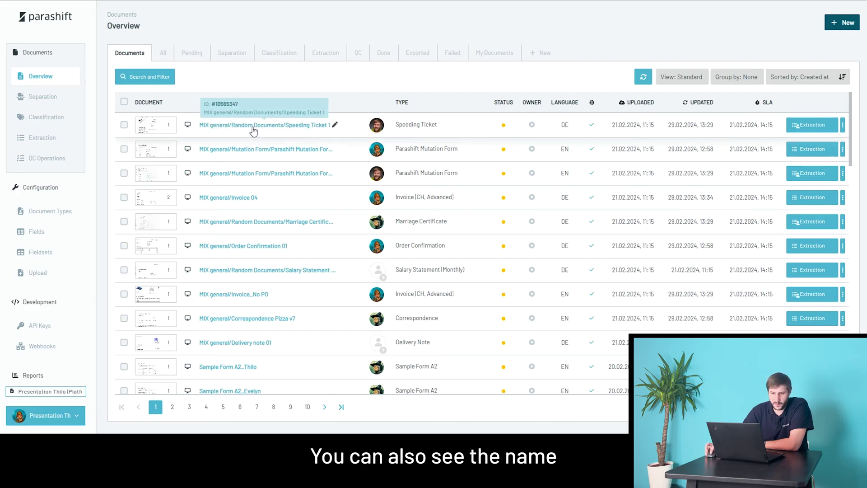
mouse_move(189, 129)
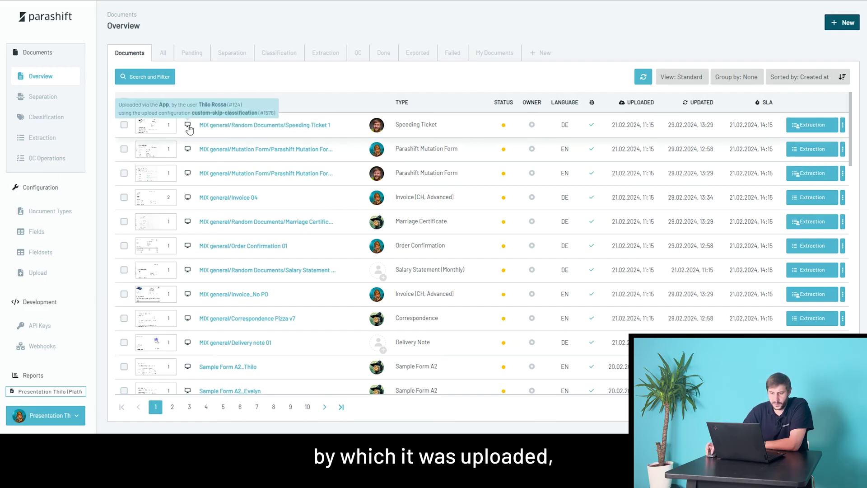
mouse_move(377, 129)
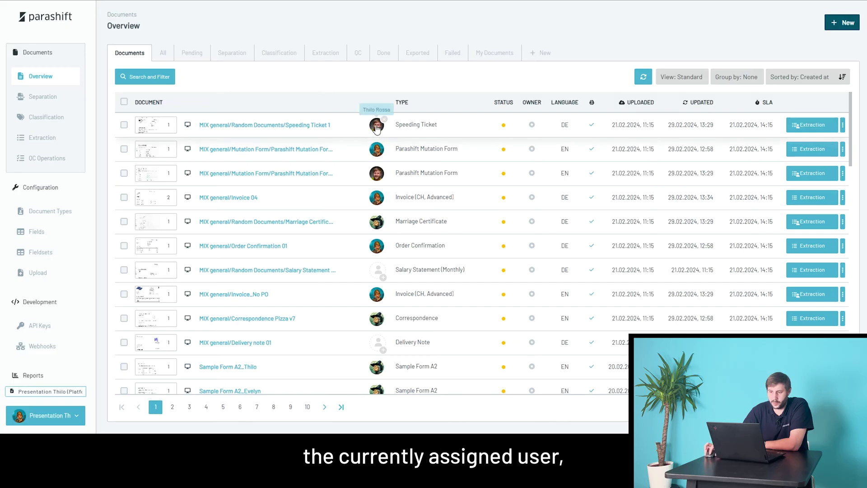
mouse_move(406, 130)
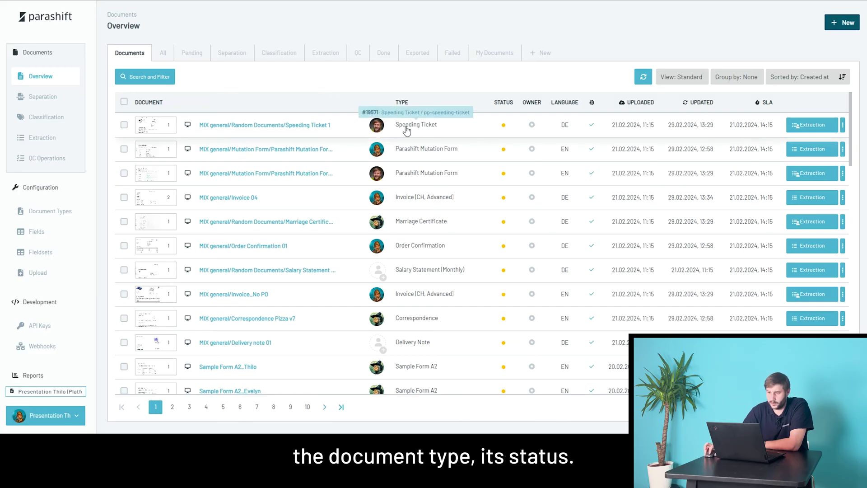
mouse_move(505, 132)
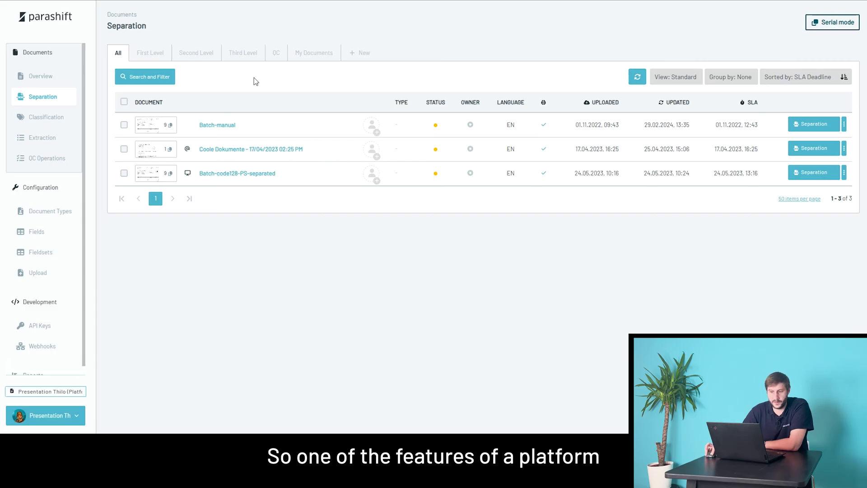
In the Batch-manual batch, review the documents' pages and move page 3 into Document #2
click(808, 129)
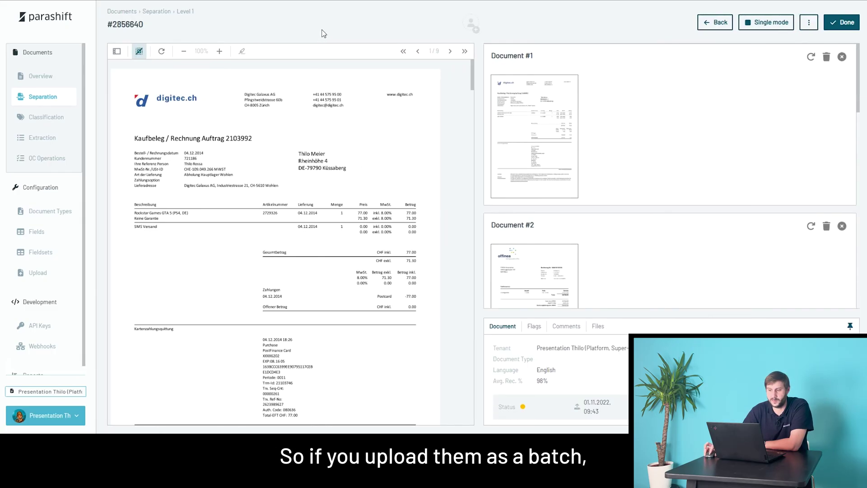
click(556, 124)
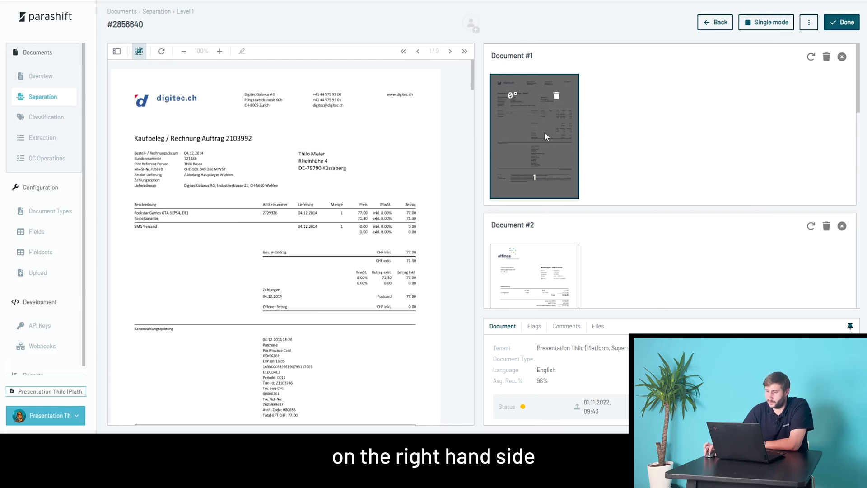
scroll(541, 200, down, 2)
click(541, 200)
scroll(540, 192, down, 3)
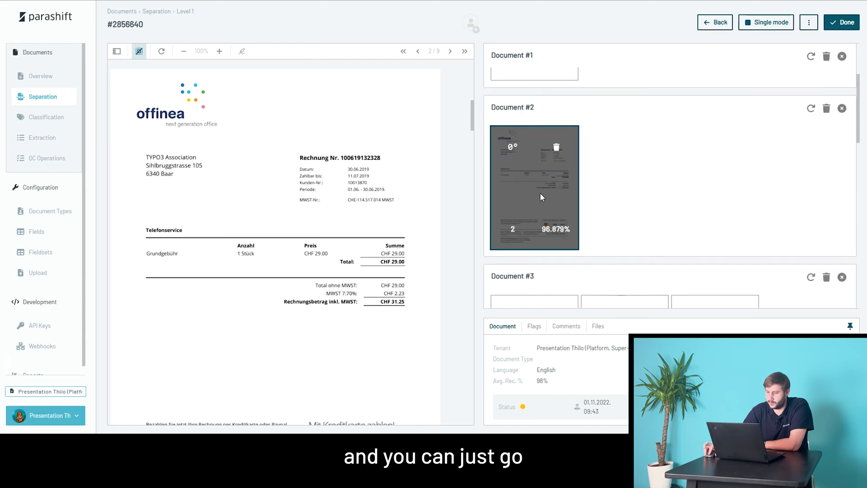
click(532, 253)
drag(532, 252, 560, 128)
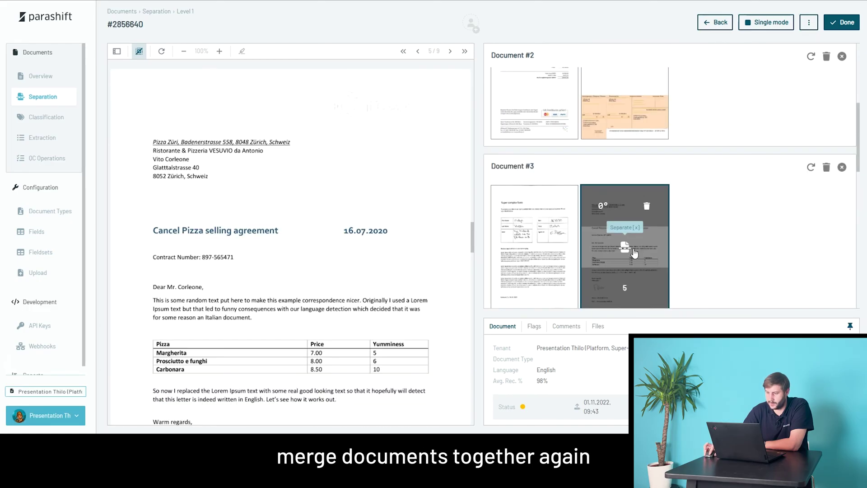
Separate Document #3's second page, rotate the form page back to 0°, and collapse the details
click(633, 250)
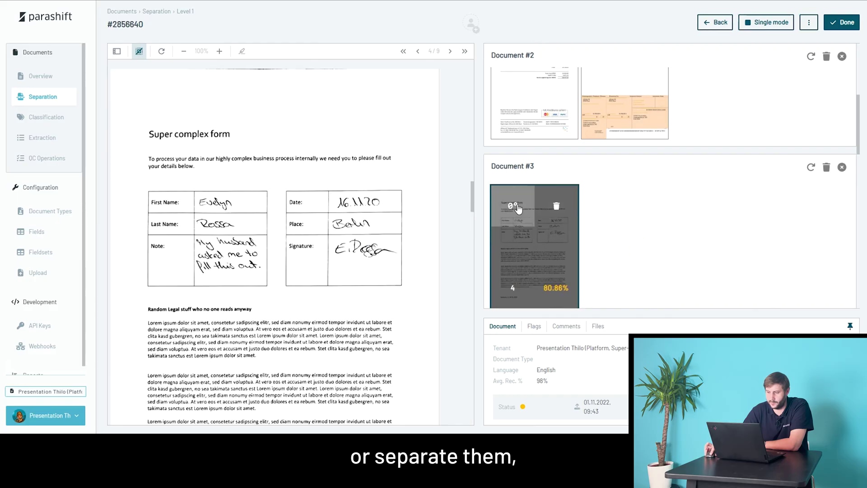
click(513, 206)
click(513, 206)
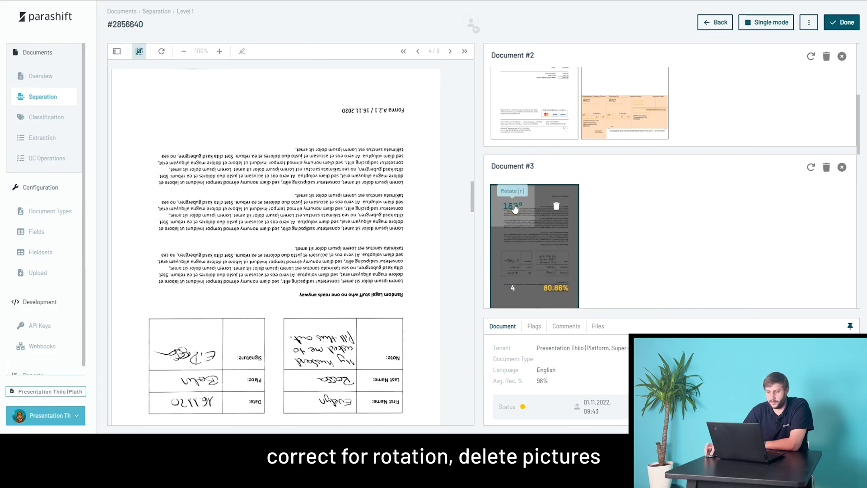
click(513, 206)
click(513, 206)
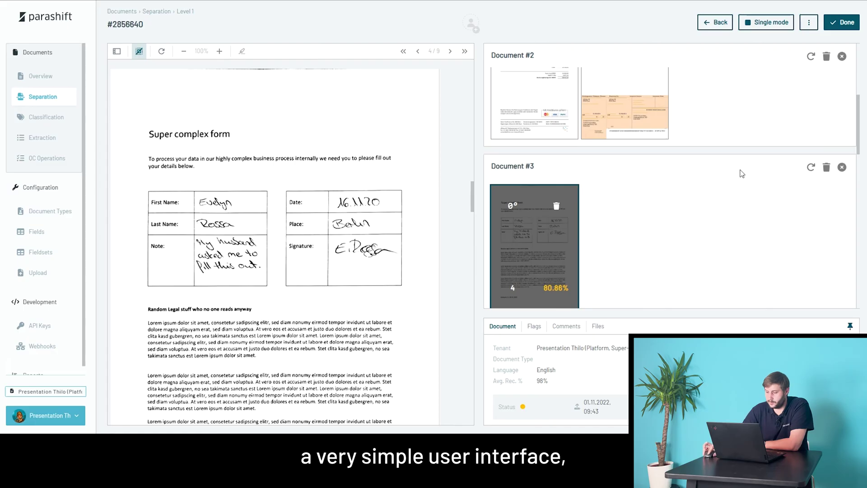
click(849, 327)
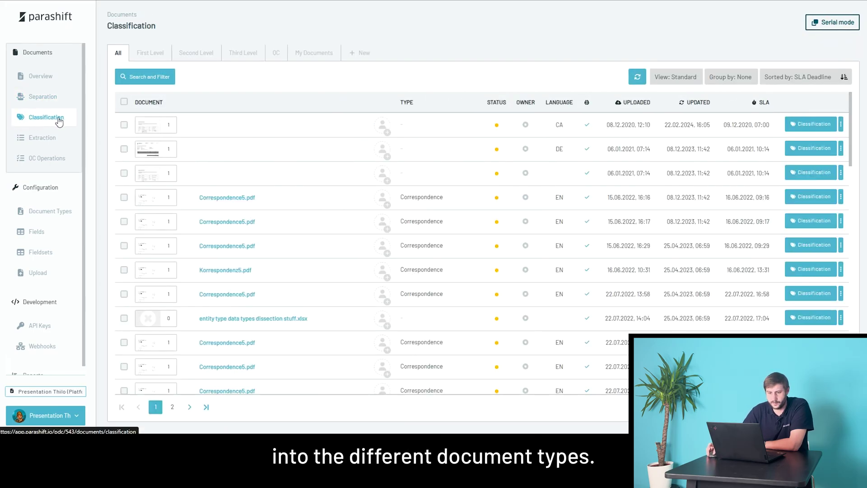
Reverse the SLA sort and save the first document as Parashift Mutation Form
click(843, 77)
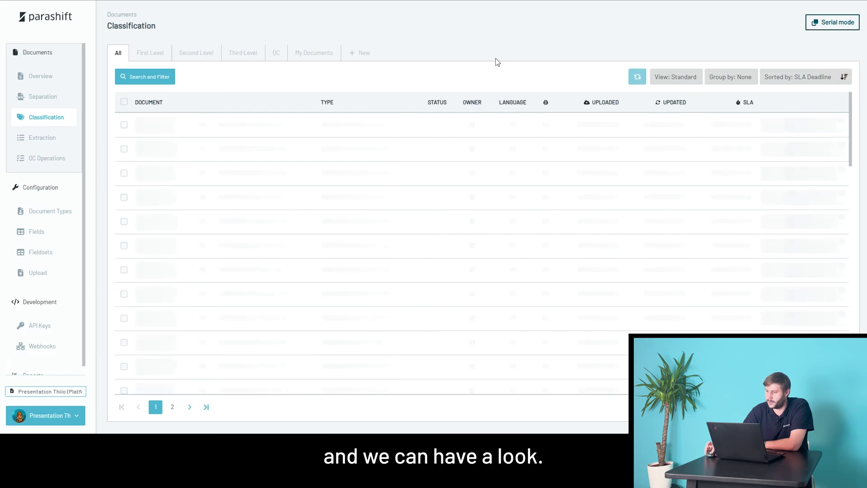
click(814, 126)
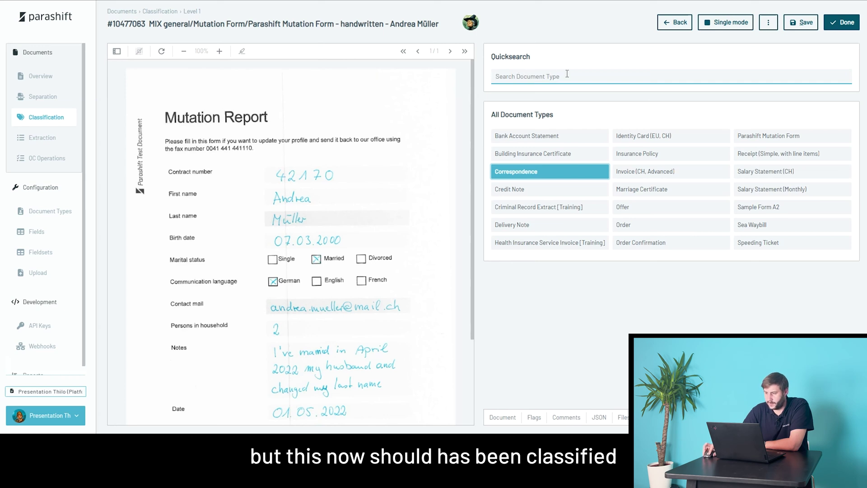
text(mut)
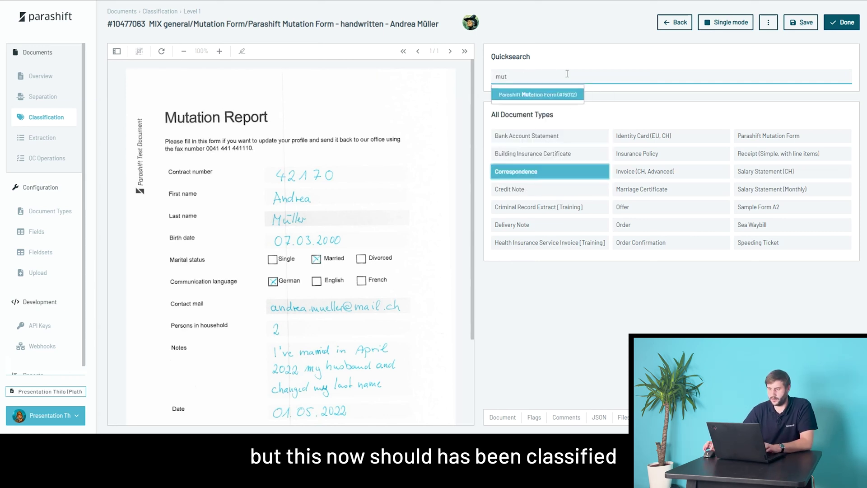
click(564, 94)
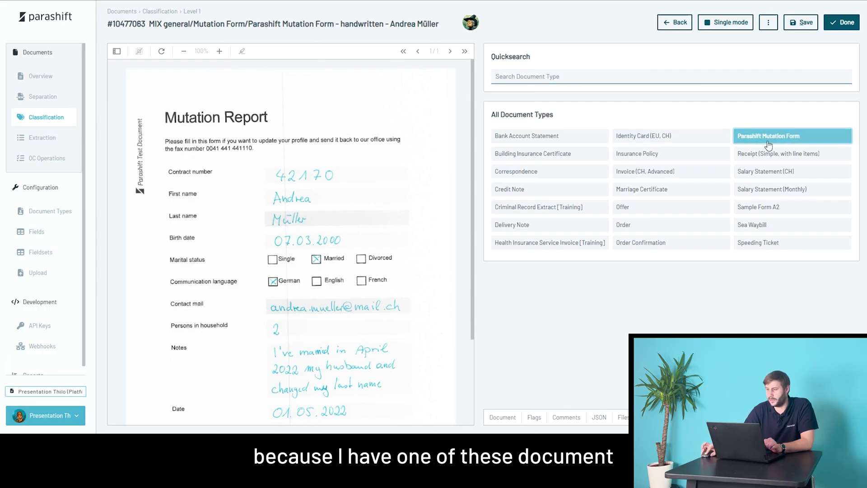
drag(496, 114, 552, 112)
click(551, 112)
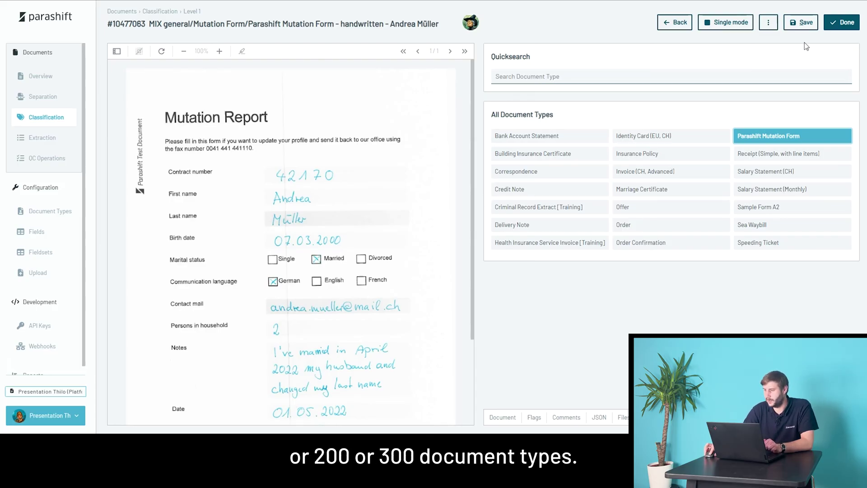
click(842, 24)
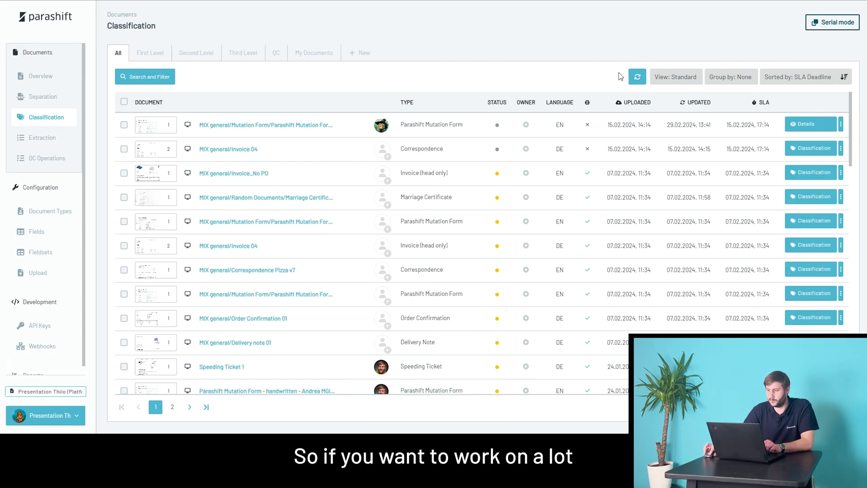
Refresh the list, start serial mode, and classify the first invoice as Invoice (CH, Advanced)
click(637, 77)
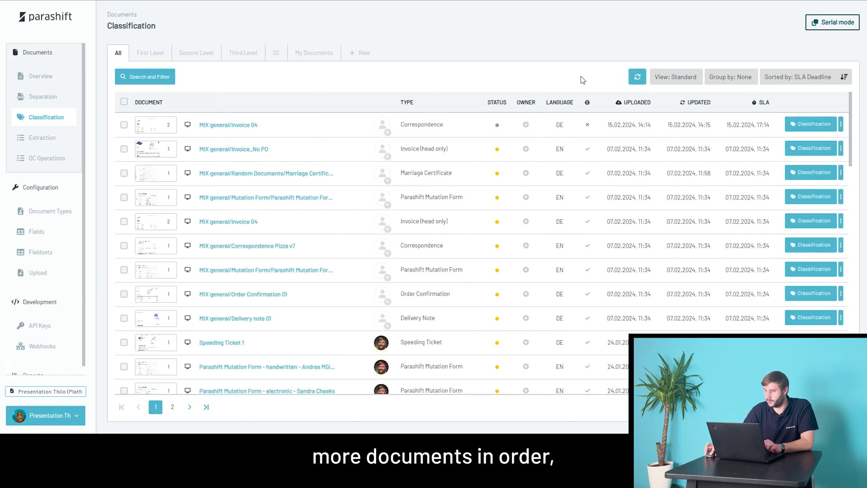
click(839, 26)
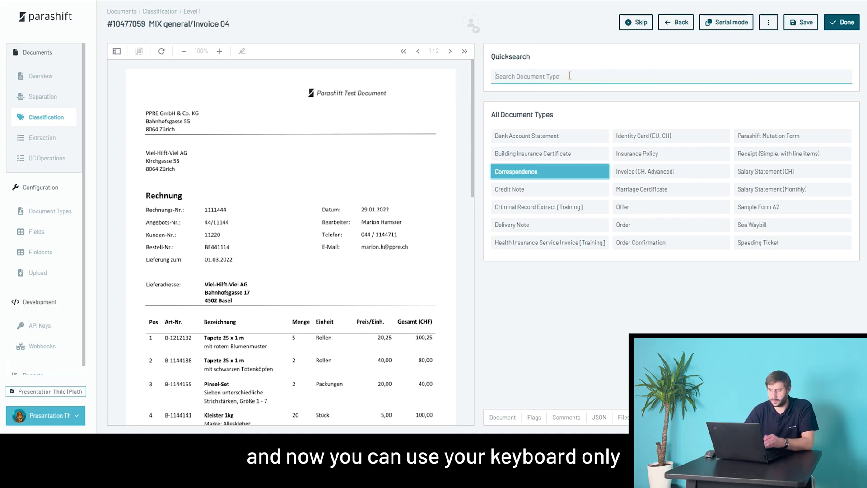
text(invoi)
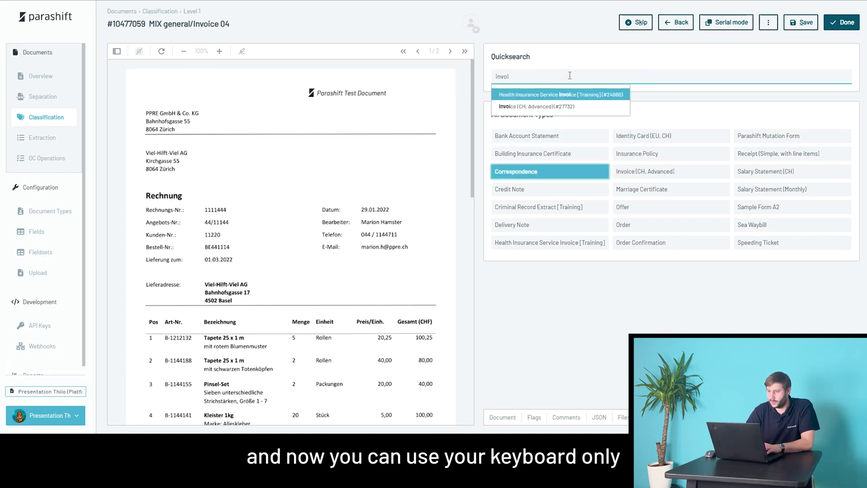
key(Down)
key(Return)
key(ctrl+Return)
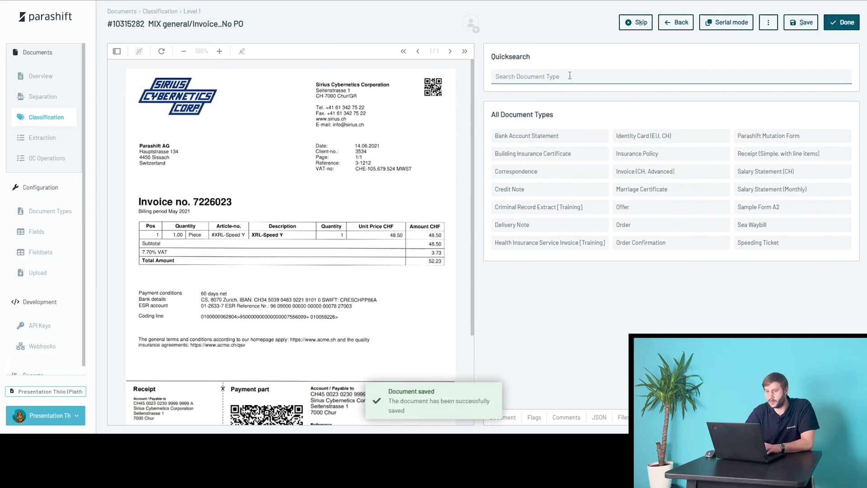
Classify the next invoices as Invoice (CH, Advanced), confirming the Marriage Certificate and Mutation Form
text(invoi)
key(Down)
key(Return)
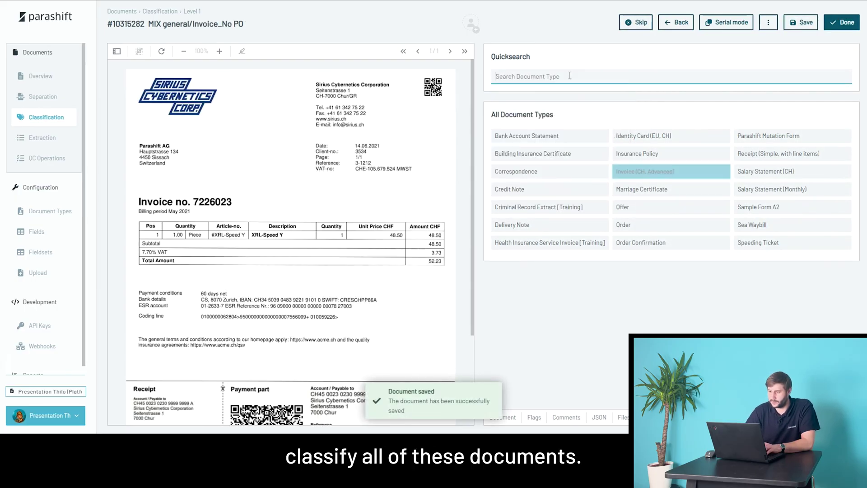
key(ctrl+Return)
key(ctrl+Return)
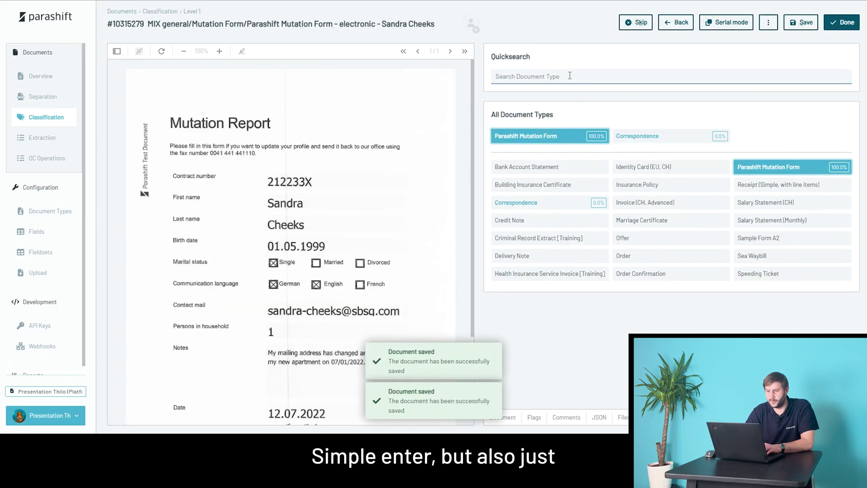
key(ctrl+Return)
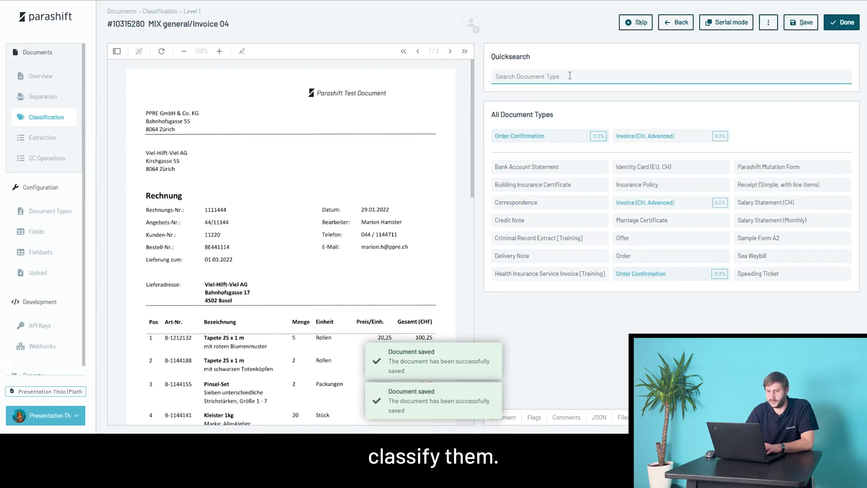
text(invoi)
key(Down)
key(Return)
key(ctrl+Return)
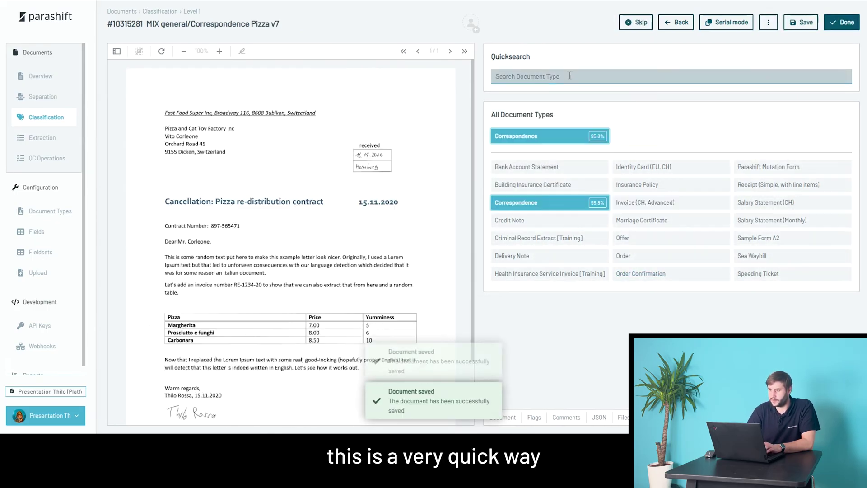